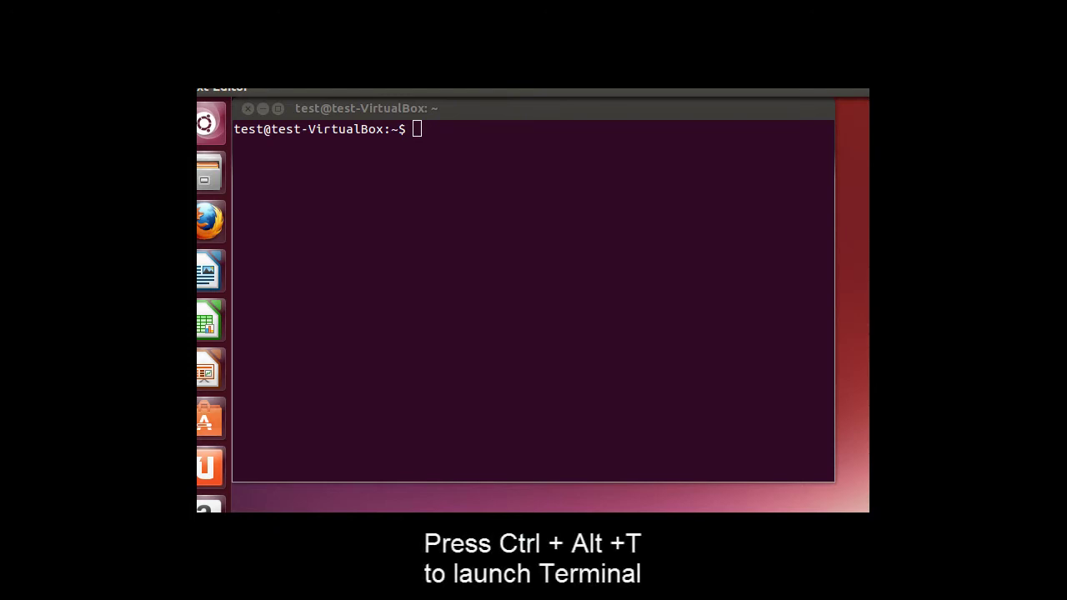
Step: Add the ppa:gwendal-lebihan-dev/cinnamon-stable repository with sudo add-apt-repository, authorising and confirming it
{"action": "left_click", "coordinate": [502, 225]}
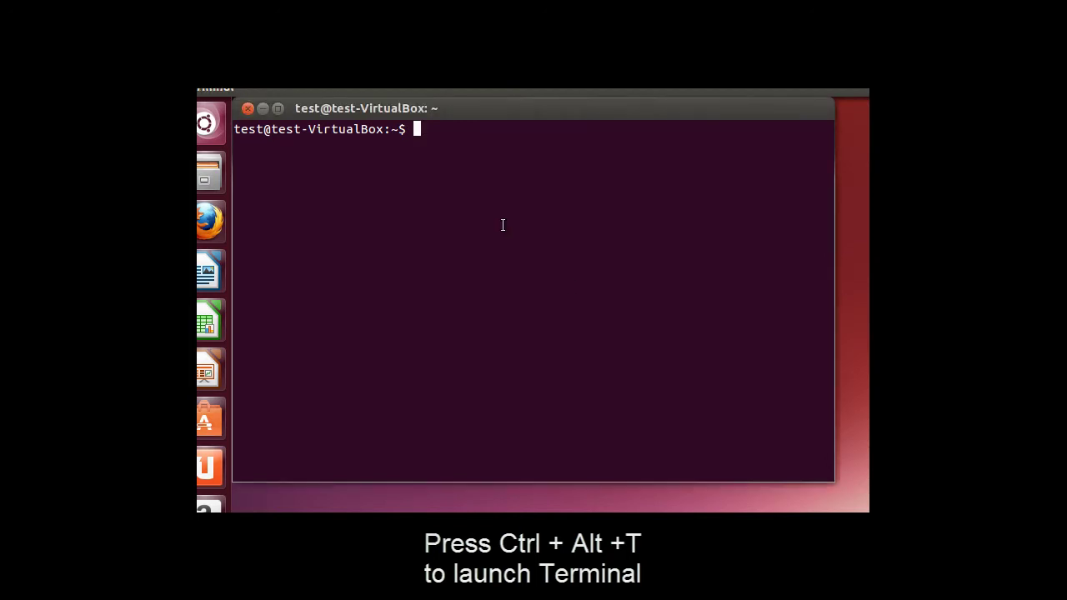
{"action": "type", "text": "sudo add"}
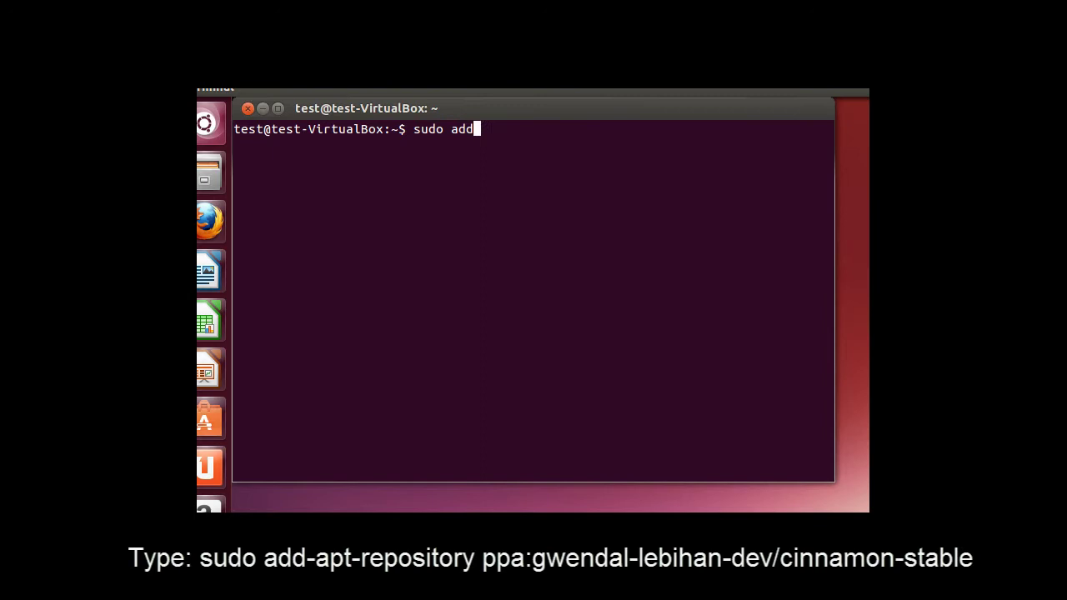
{"action": "type", "text": "-apt-repository"}
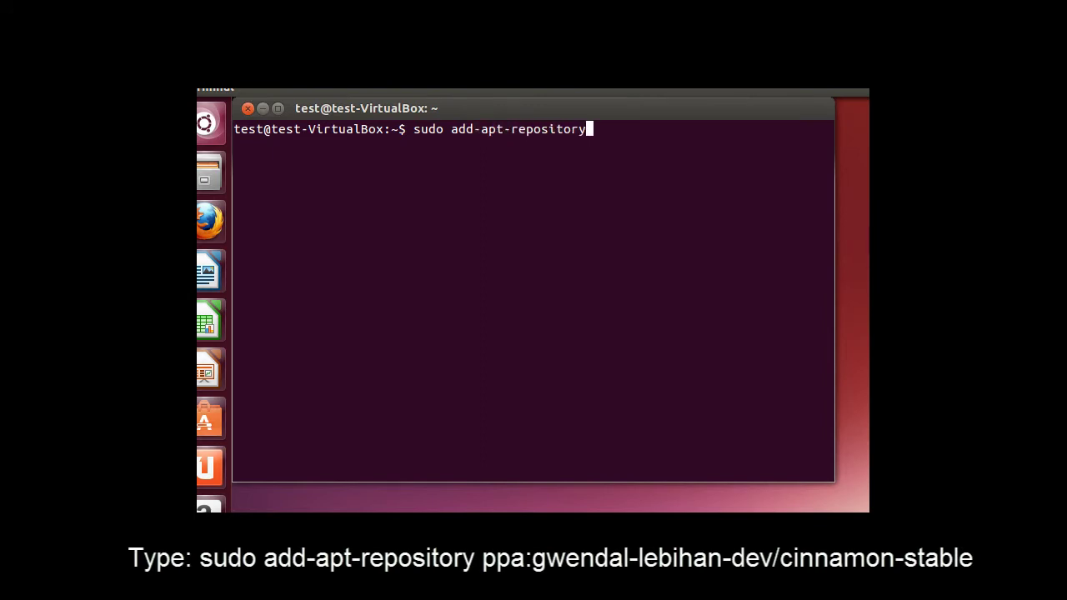
{"action": "type", "text": " ppa:gwendal"}
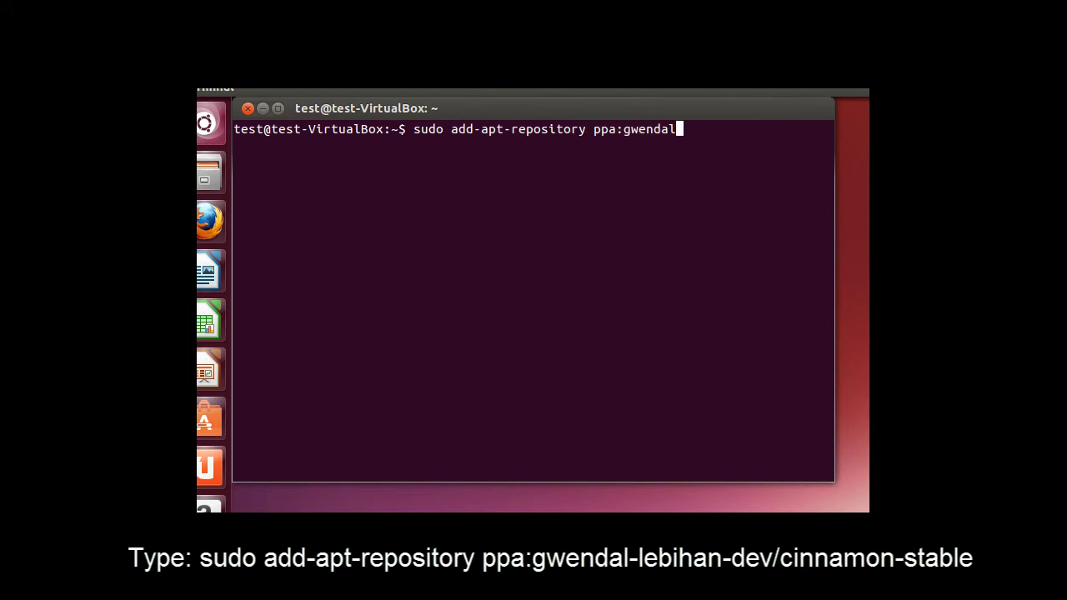
{"action": "type", "text": "-lebihan-dev"}
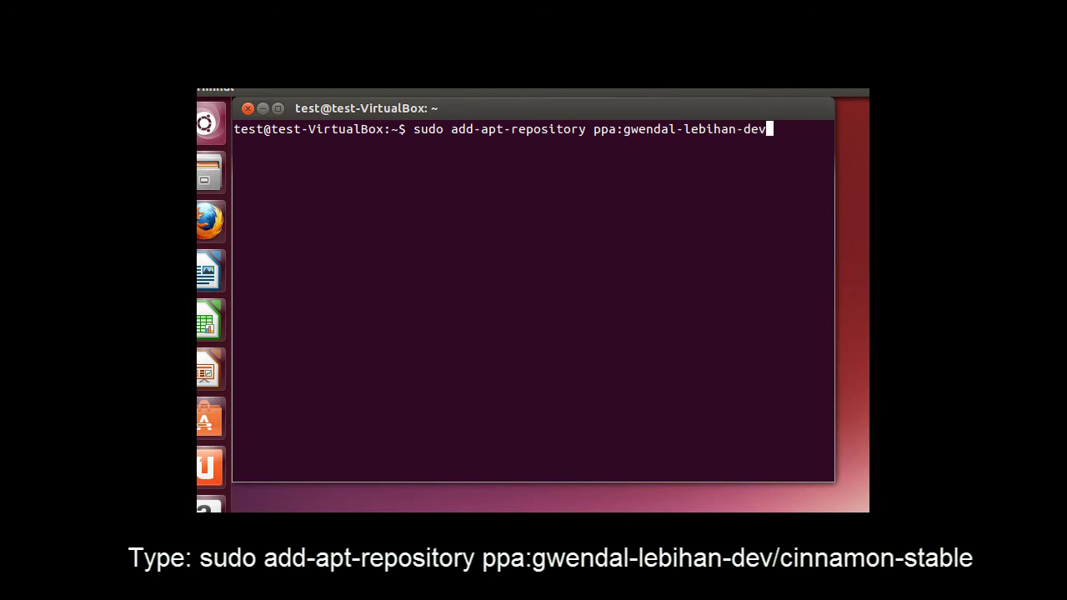
{"action": "type", "text": "/cinnamon-sta"}
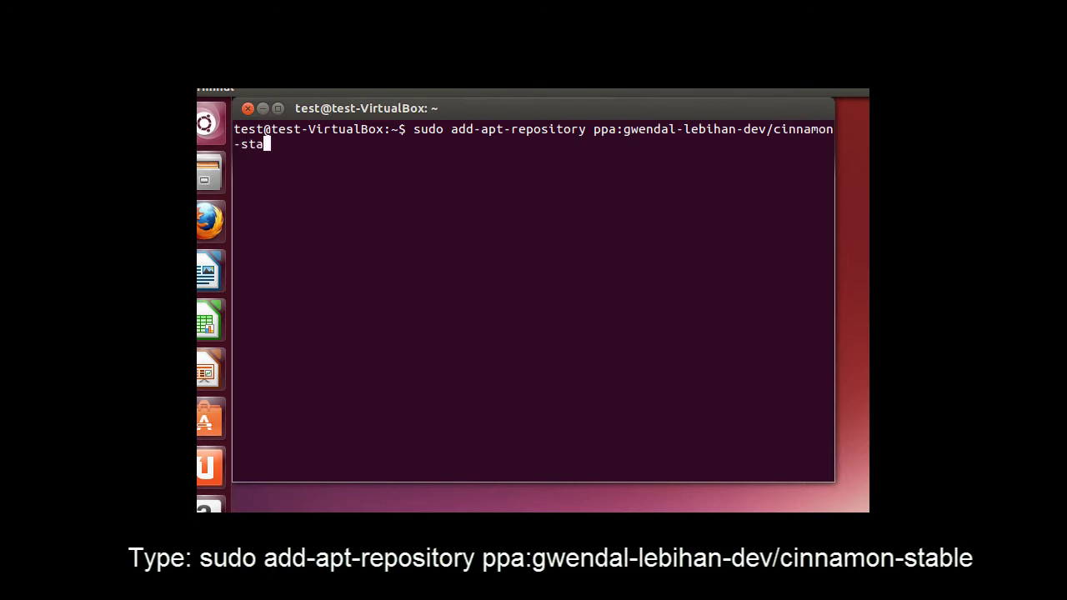
{"action": "type", "text": "ble"}
{"action": "key", "text": "Return"}
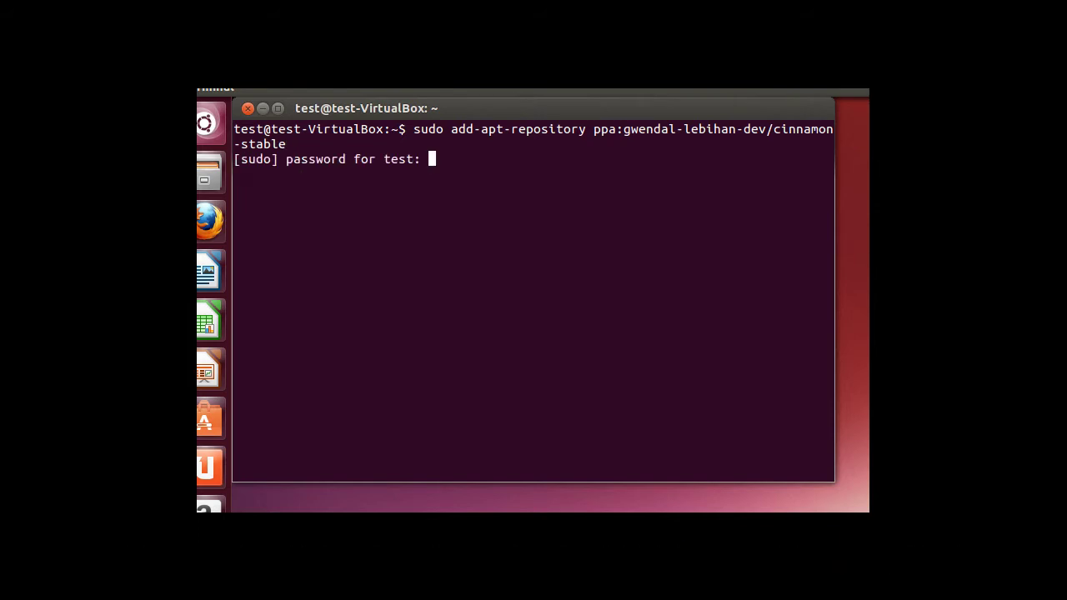
{"action": "key", "text": "Return"}
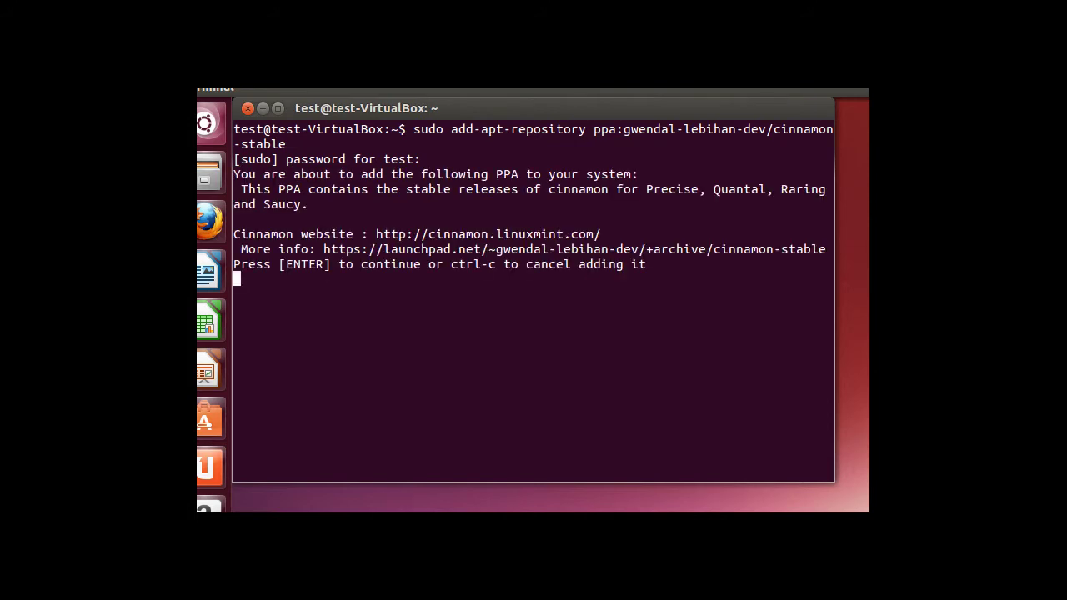
{"action": "key", "text": "Return"}
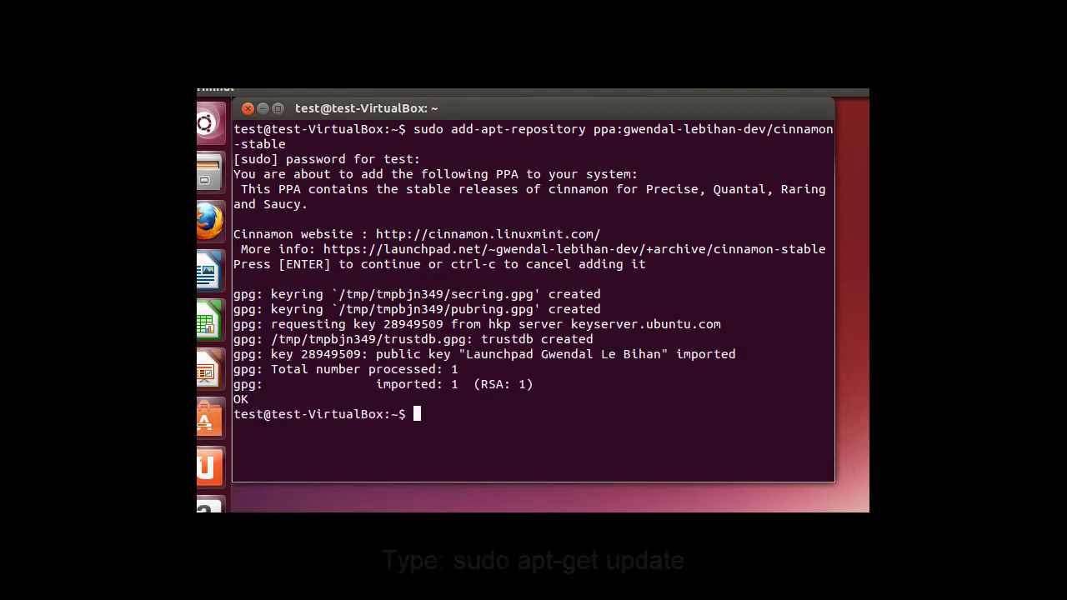
Step: Refresh the package lists with sudo apt-get update so the Cinnamon PPA is known
{"action": "type", "text": "sudo a"}
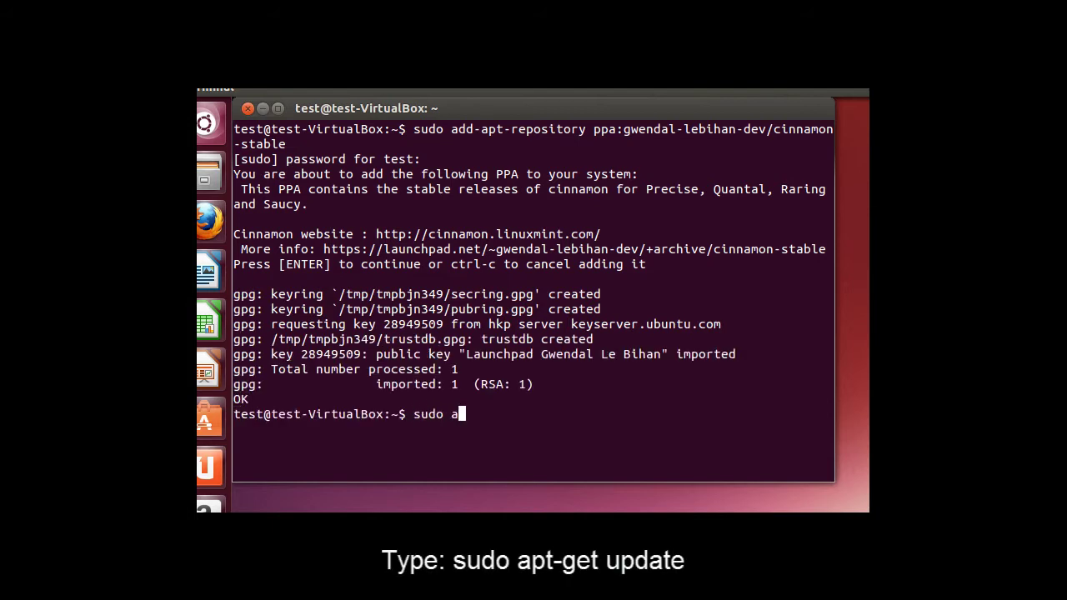
{"action": "type", "text": "pt-get update"}
{"action": "key", "text": "Return"}
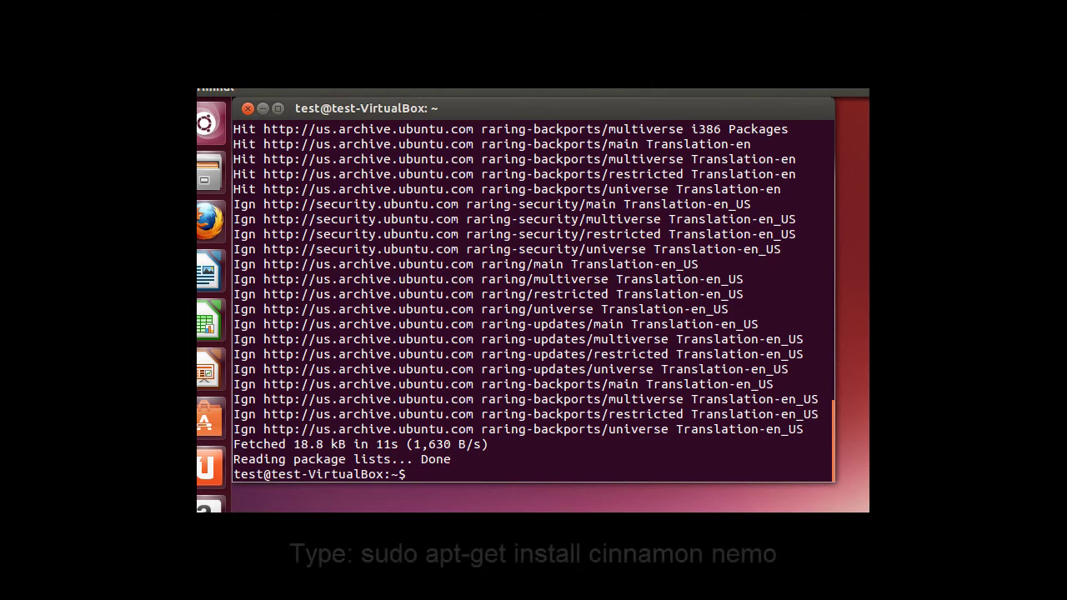
Step: Install the cinnamon and nemo packages with sudo apt-get install, answering y to proceed
{"action": "type", "text": "sudo"}
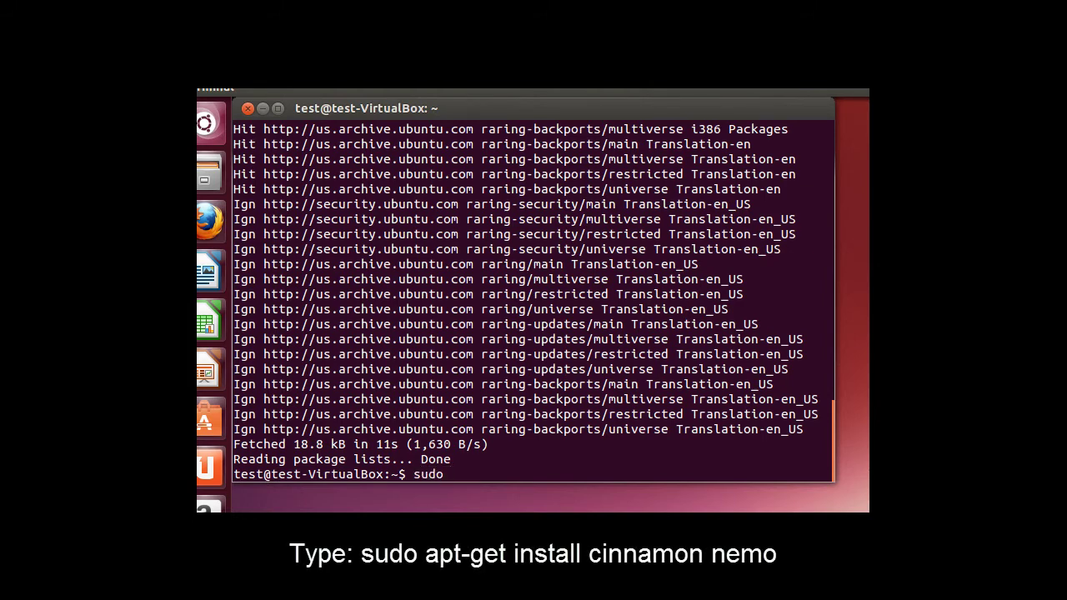
{"action": "type", "text": " apt-get insta"}
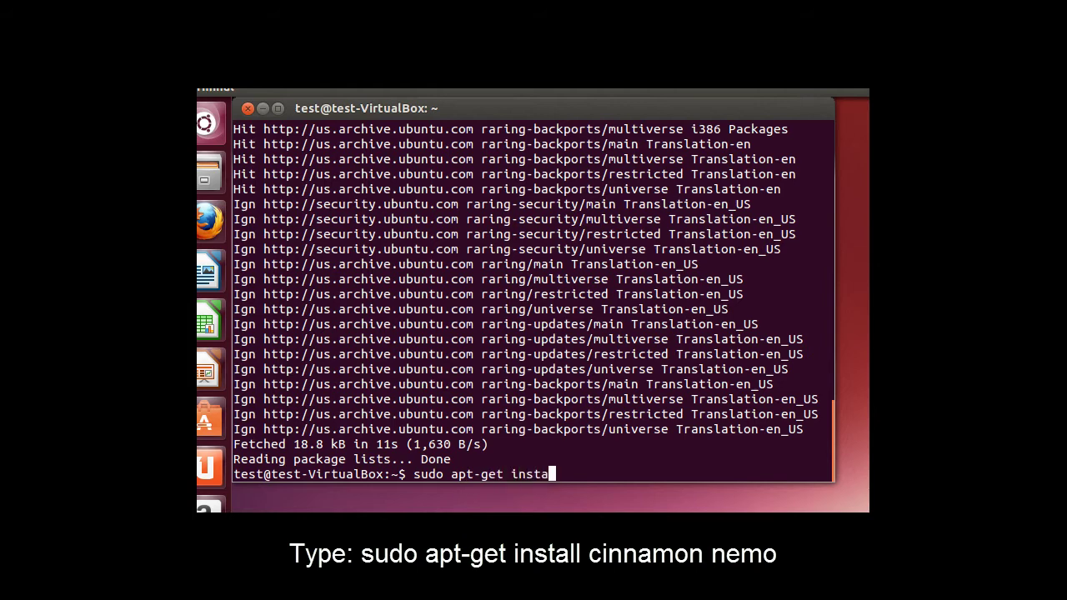
{"action": "type", "text": "ll cinnamon "}
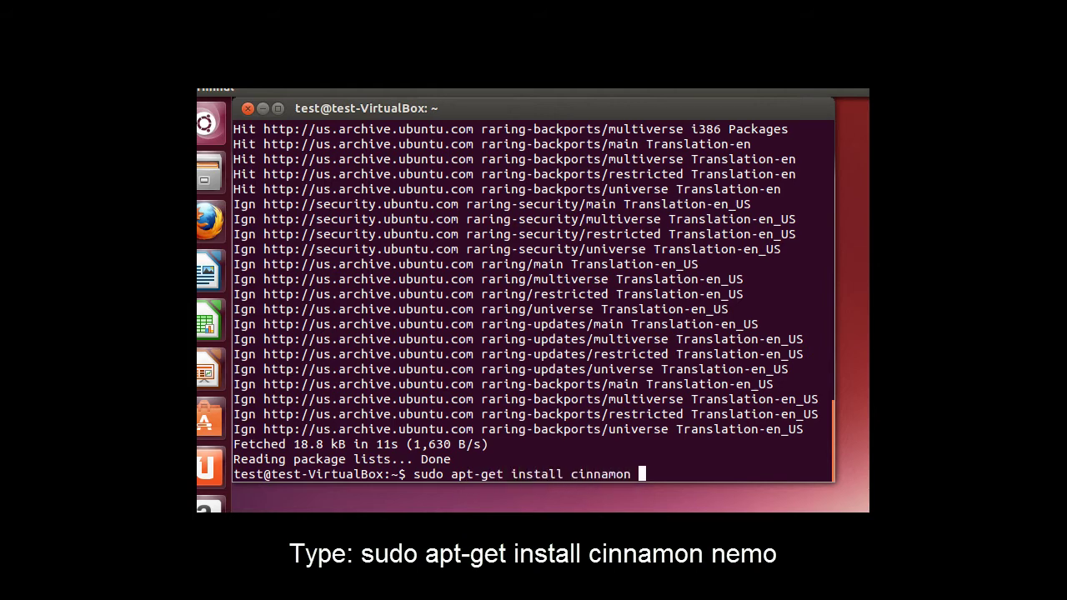
{"action": "type", "text": "nemo"}
{"action": "key", "text": "Return"}
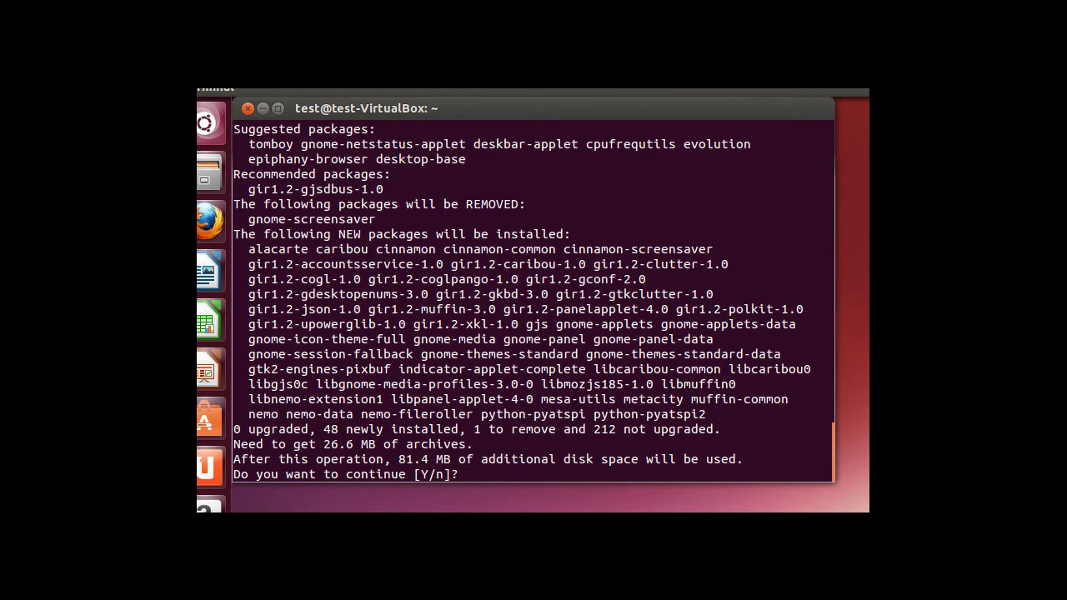
{"action": "type", "text": "y"}
{"action": "key", "text": "Return"}
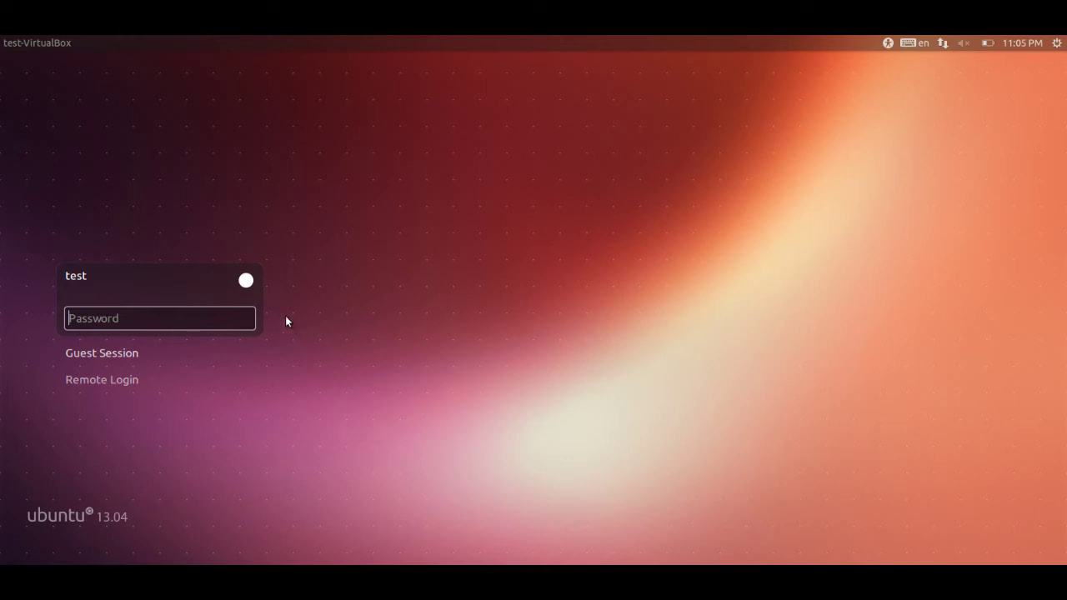
Step: Select the Cinnamon session at the login screen and log in with the account password
{"action": "left_click", "coordinate": [247, 281]}
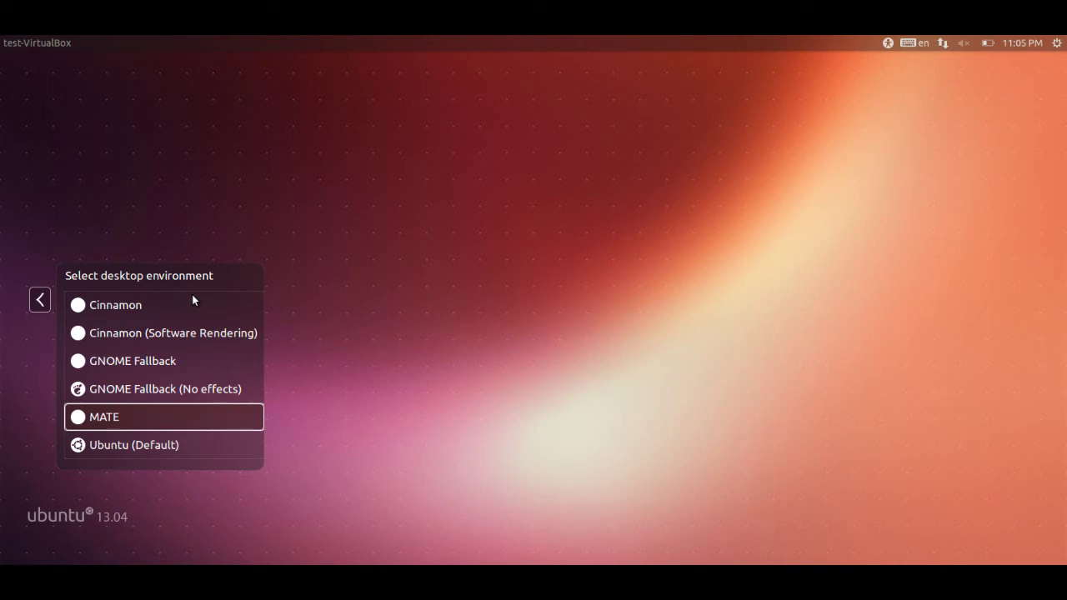
{"action": "left_click", "coordinate": [125, 305]}
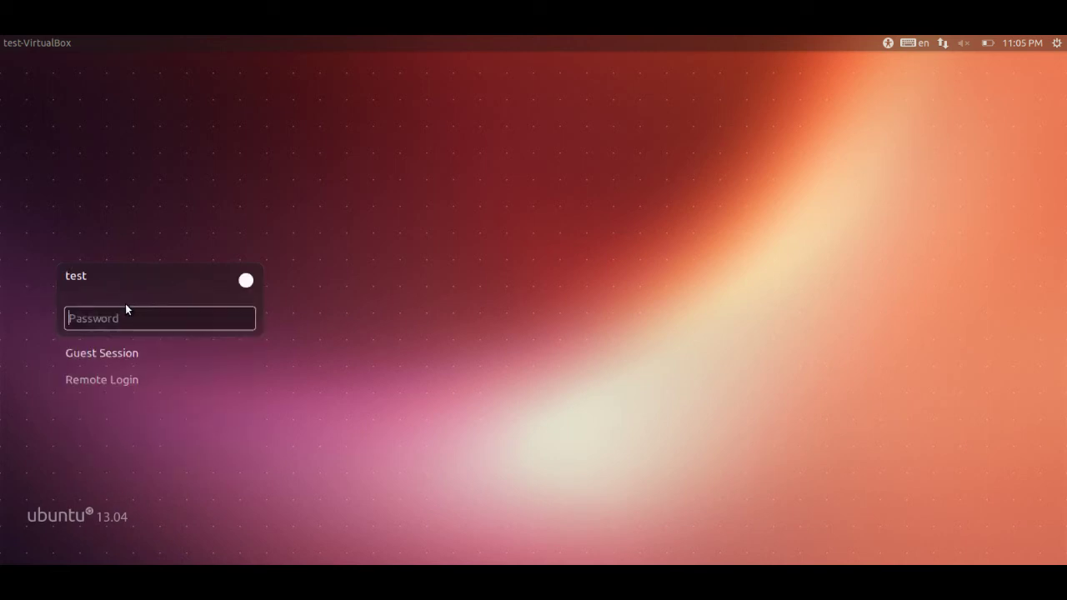
{"action": "key", "text": "Return"}
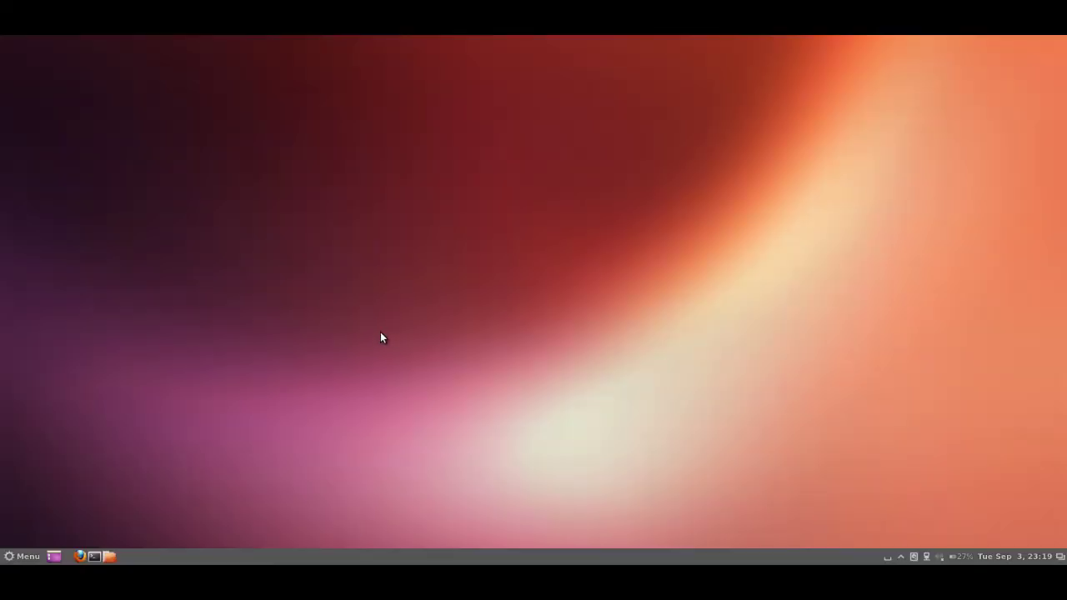
{"action": "left_click", "coordinate": [21, 555]}
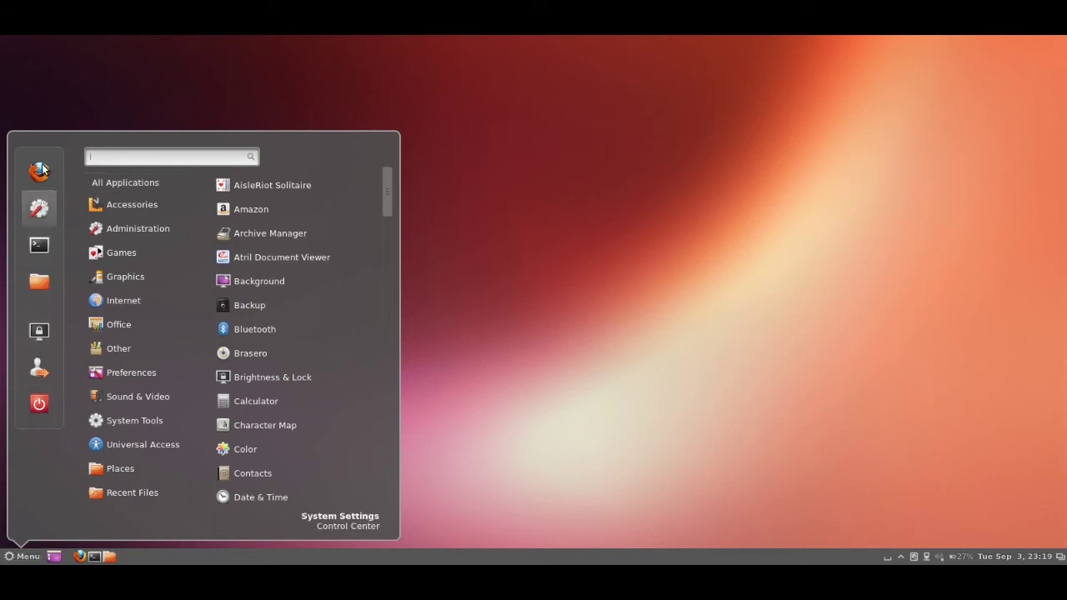
{"action": "mouse_move", "coordinate": [165, 220]}
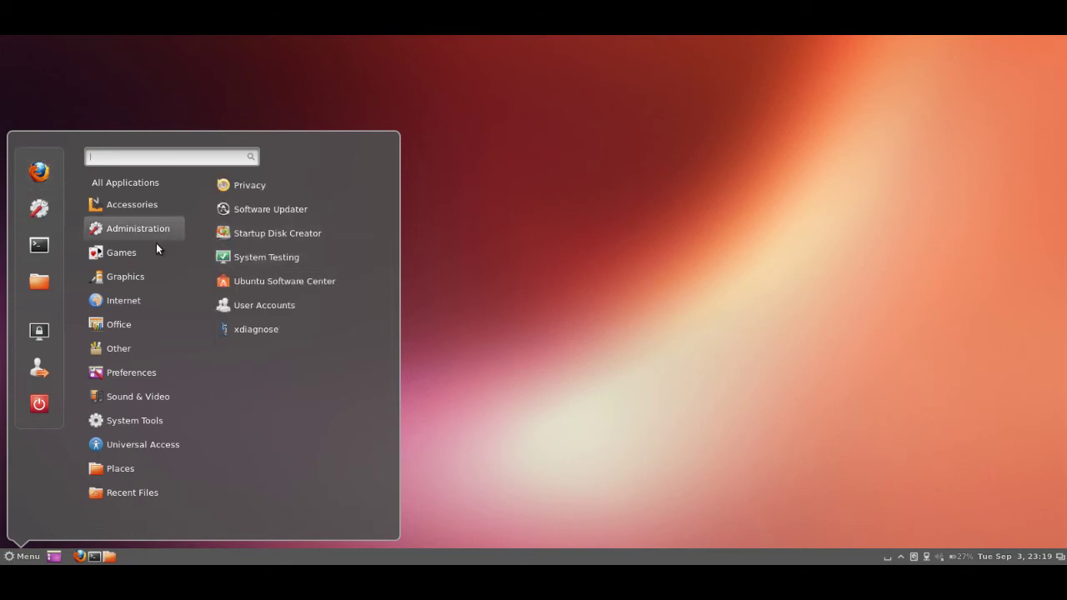
{"action": "mouse_move", "coordinate": [151, 251]}
{"action": "mouse_move", "coordinate": [145, 278]}
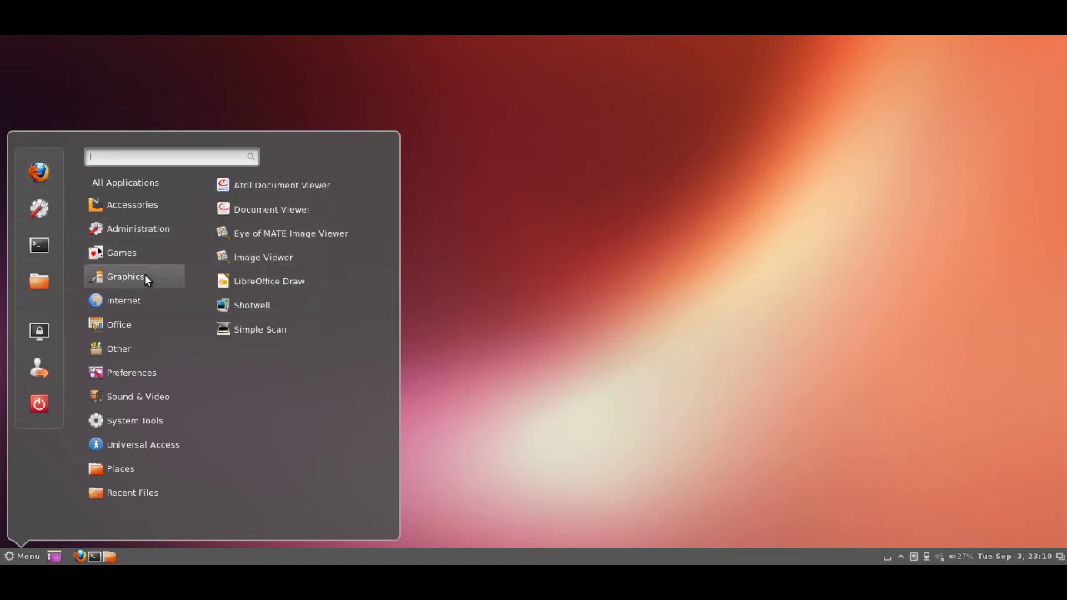
{"action": "mouse_move", "coordinate": [129, 306]}
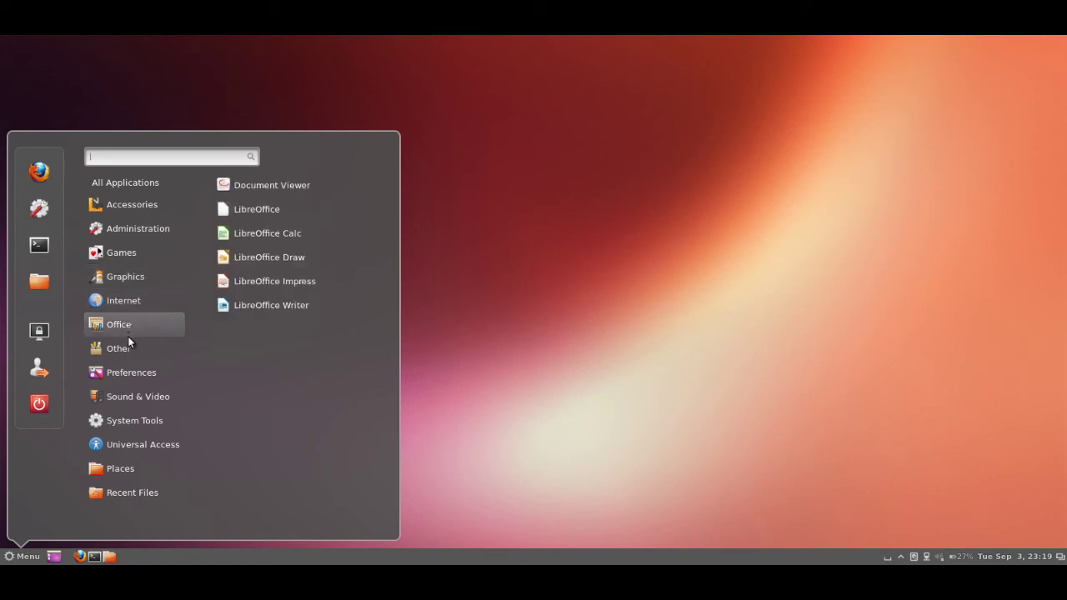
{"action": "mouse_move", "coordinate": [129, 347]}
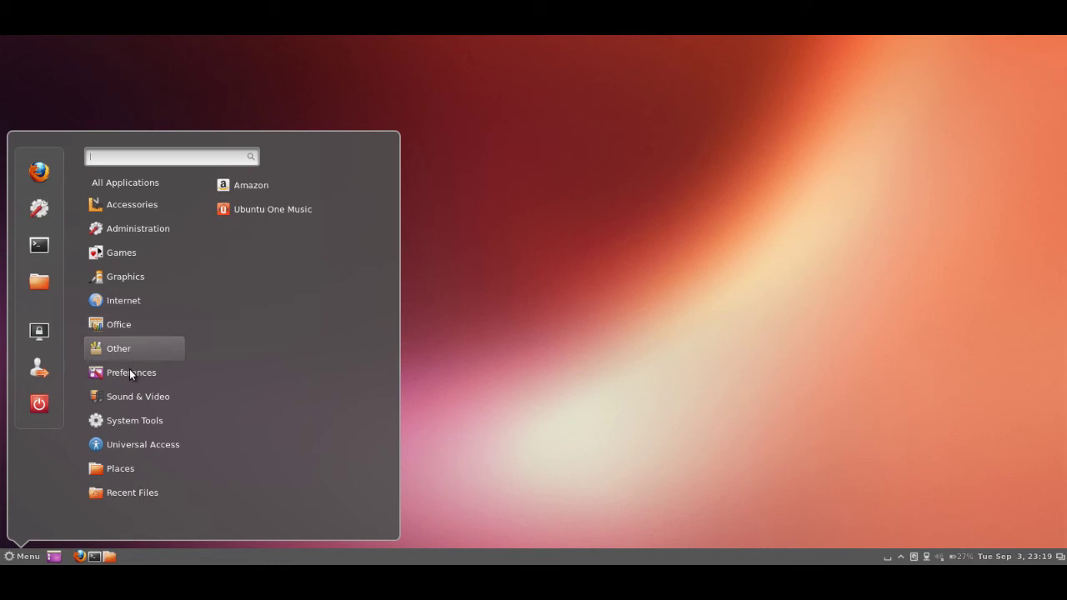
{"action": "mouse_move", "coordinate": [129, 371]}
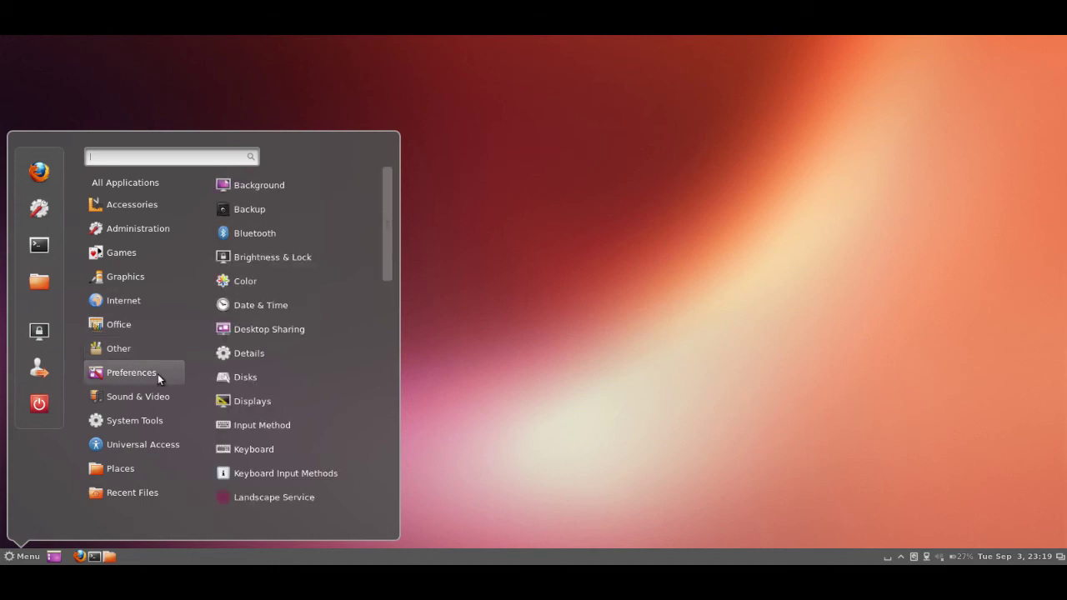
{"action": "scroll", "coordinate": [379, 332], "scroll_direction": "down", "scroll_amount": 4}
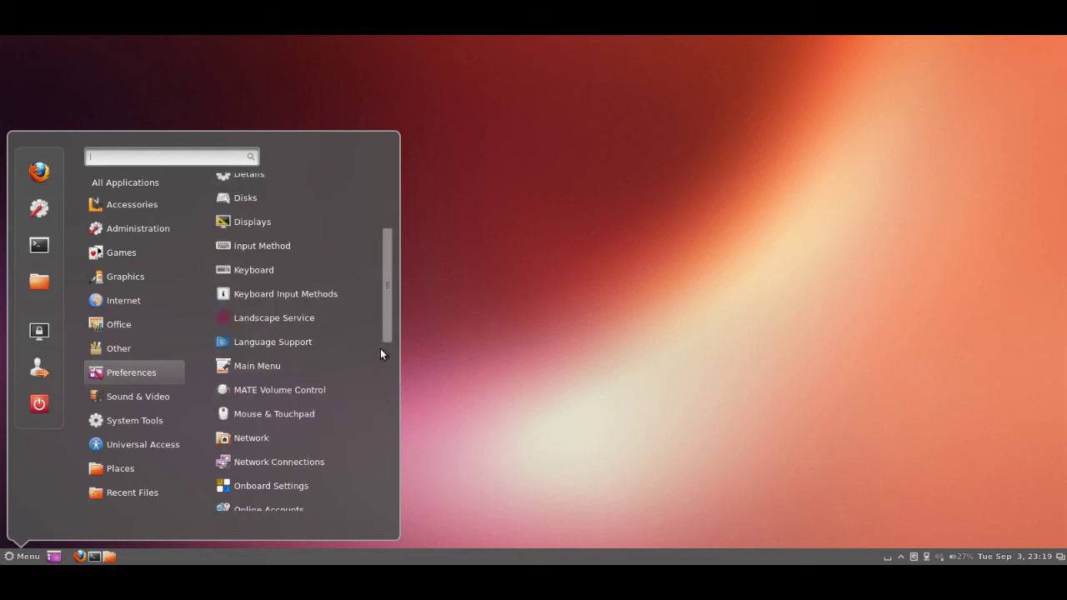
{"action": "scroll", "coordinate": [380, 348], "scroll_direction": "down", "scroll_amount": 2}
{"action": "scroll", "coordinate": [381, 381], "scroll_direction": "down", "scroll_amount": 2}
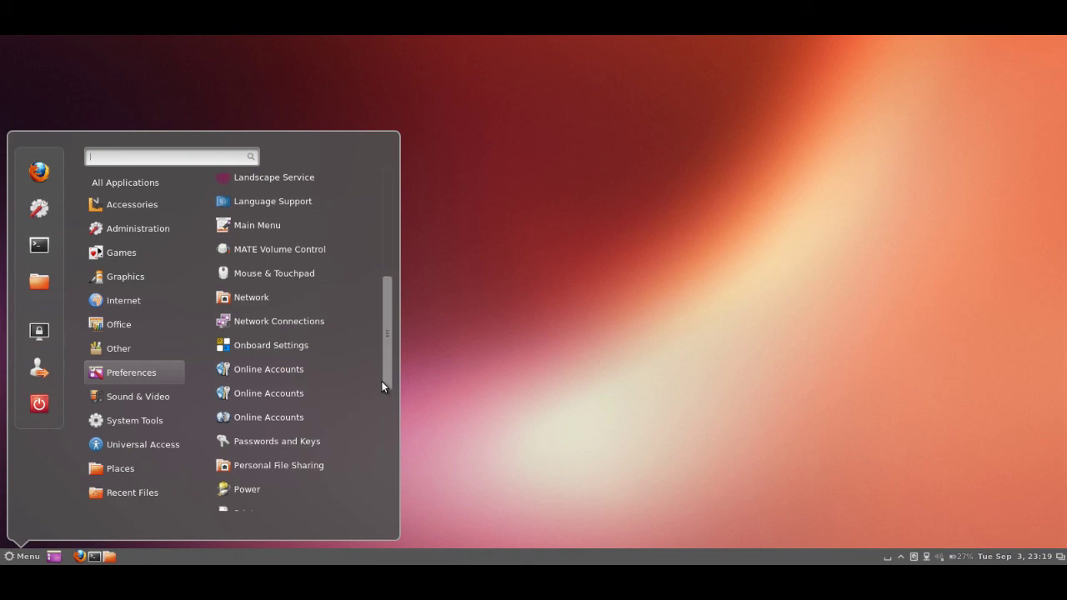
{"action": "scroll", "coordinate": [380, 405], "scroll_direction": "down", "scroll_amount": 3}
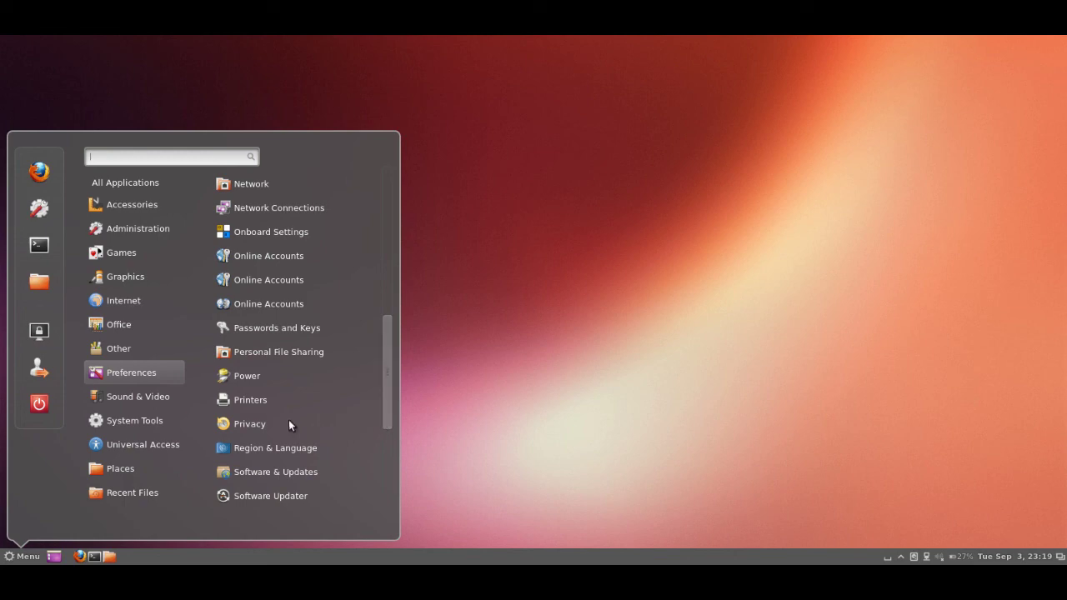
{"action": "left_click", "coordinate": [261, 425]}
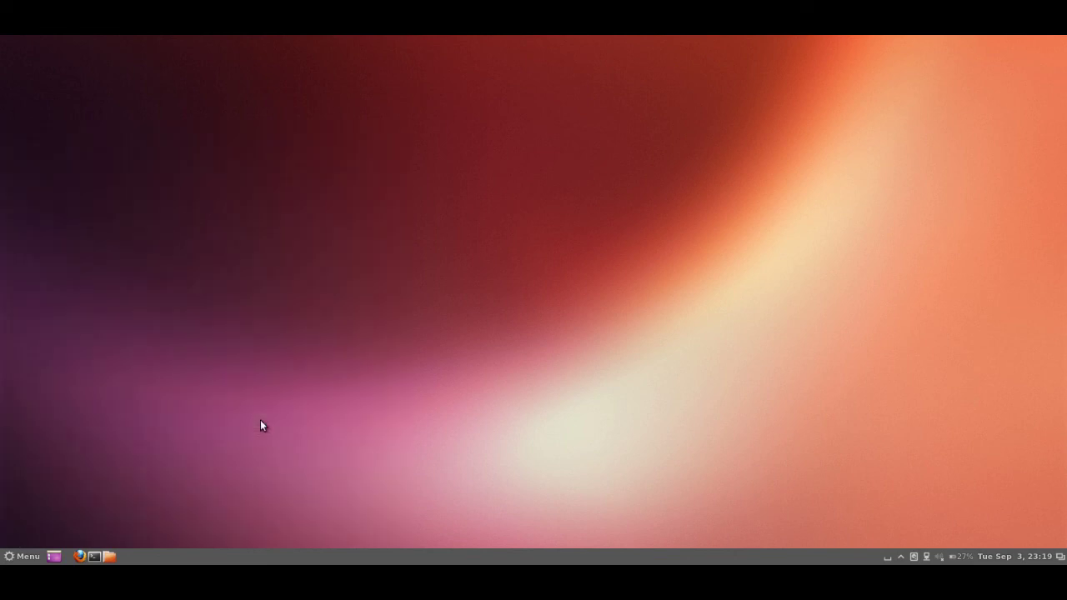